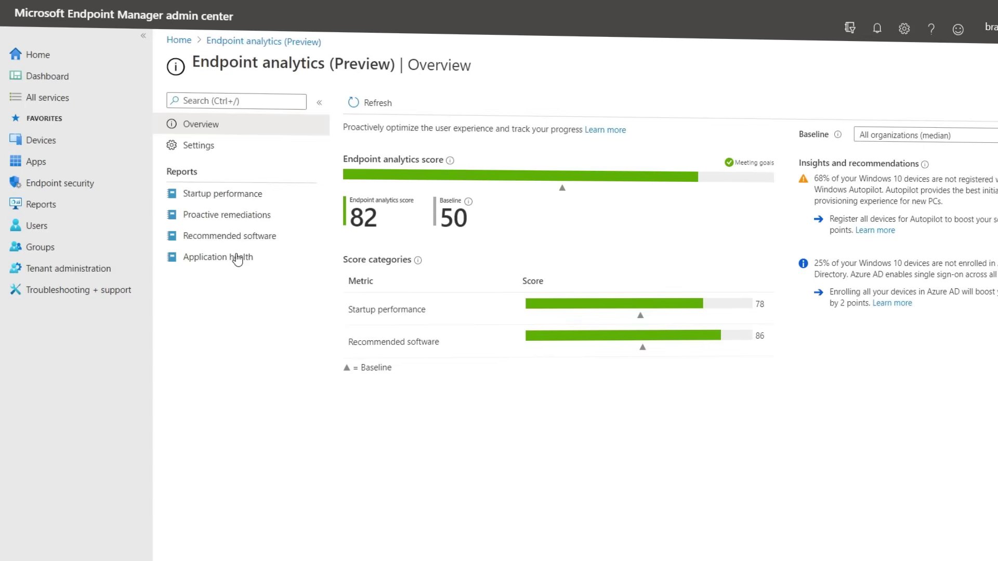
- Open the Application health report, then try copying the document's picture, which data protection blocks
{"action": "left_click", "coordinate": [237, 258]}
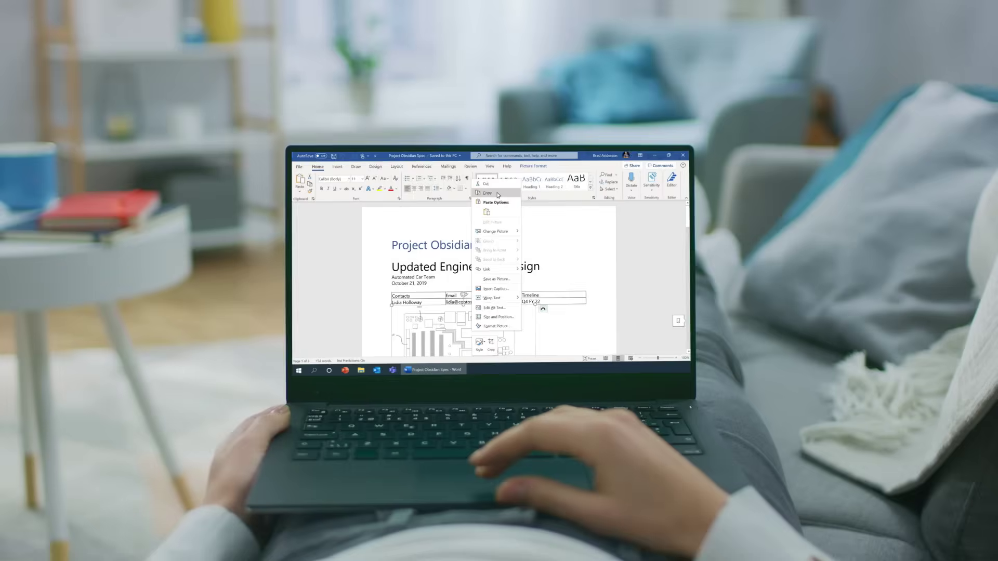
{"action": "left_click", "coordinate": [497, 192]}
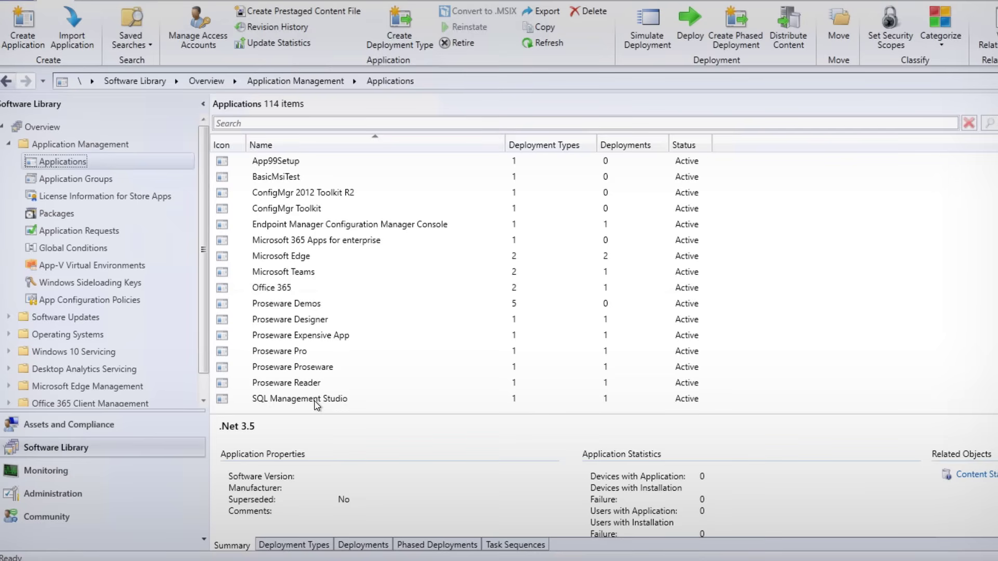
- Open the New Computer Windows 10 task sequence in the editor
{"action": "left_click", "coordinate": [9, 335]}
{"action": "scroll", "coordinate": [61, 350], "scroll_direction": "down", "scroll_amount": 3}
{"action": "left_click", "coordinate": [64, 310]}
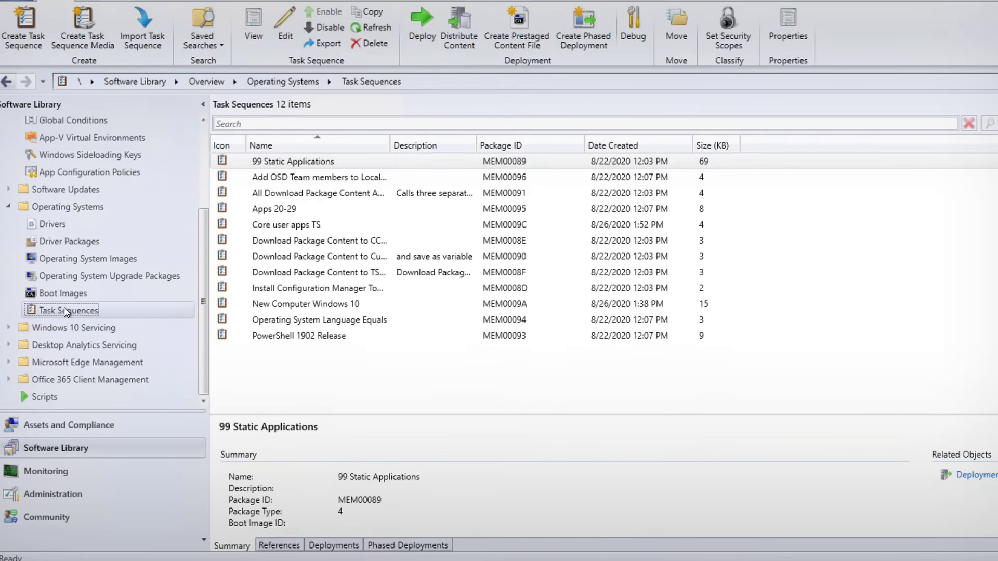
{"action": "left_click", "coordinate": [245, 312]}
{"action": "left_click", "coordinate": [291, 36]}
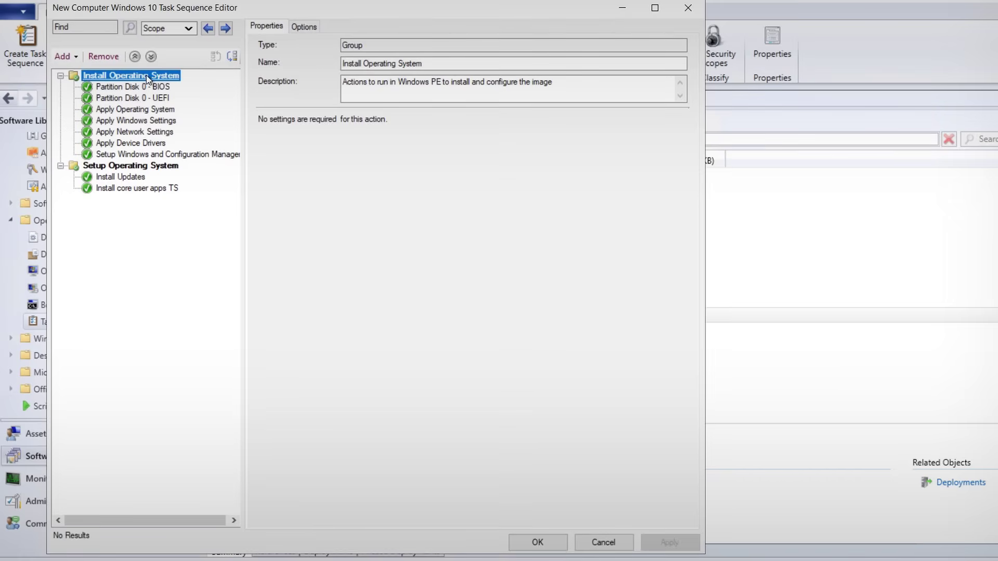
- Disable the Install Operating System group, save the sequence, and open Core user apps TS
{"action": "left_click", "coordinate": [304, 27]}
{"action": "left_click", "coordinate": [296, 54]}
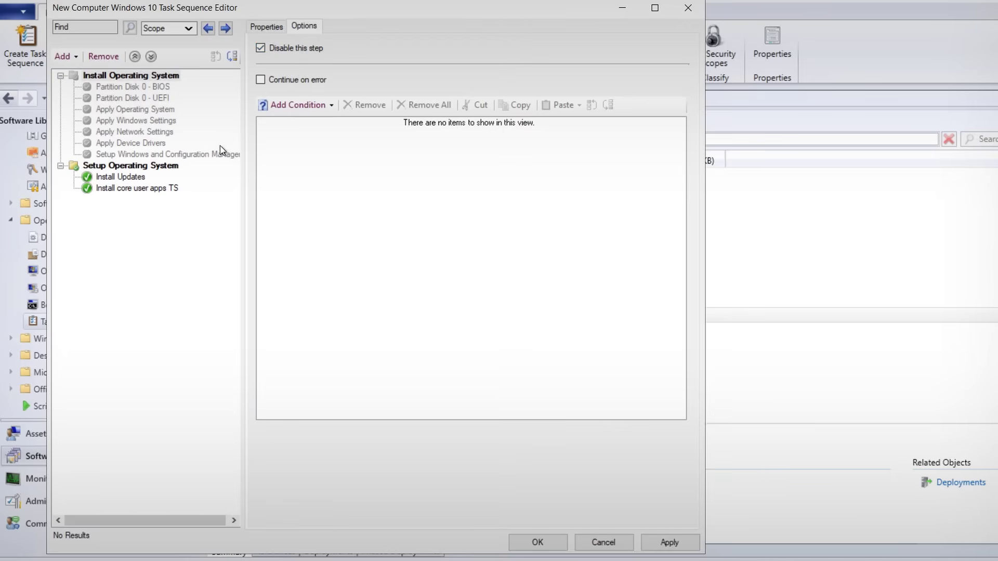
{"action": "left_click", "coordinate": [159, 188]}
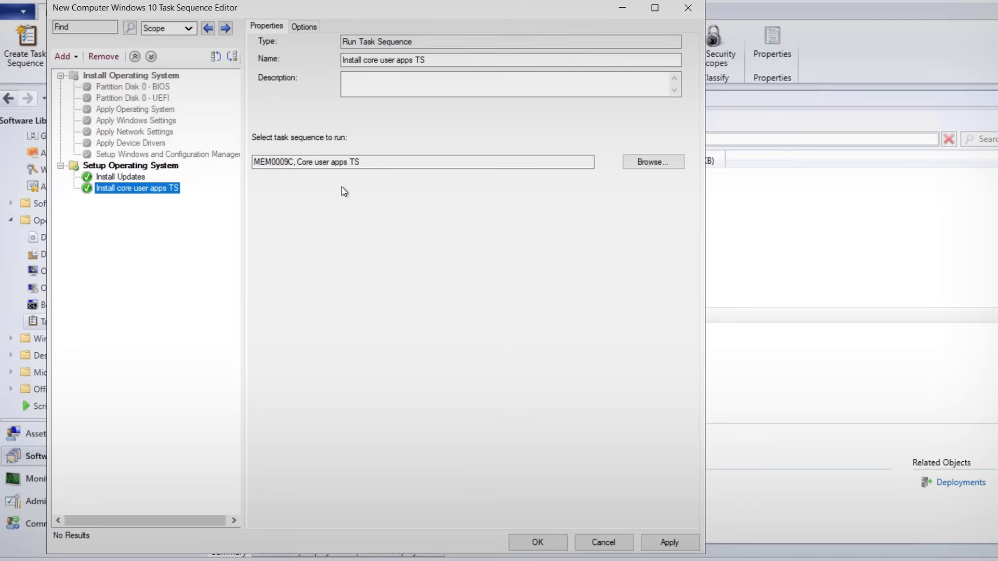
{"action": "left_click", "coordinate": [538, 543]}
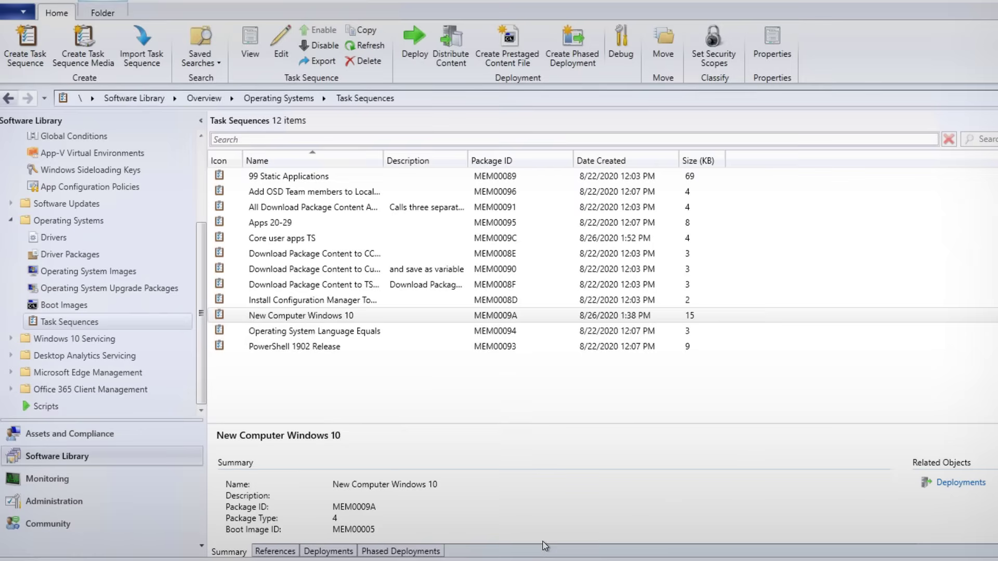
{"action": "double_click", "coordinate": [285, 239]}
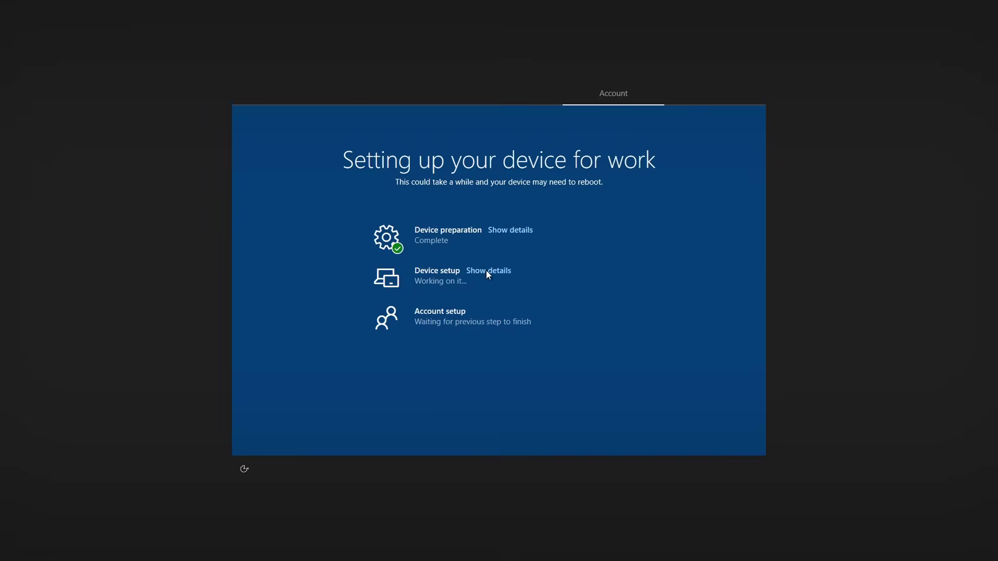
- Show the Device setup details for policies, certificates, network connections and apps
{"action": "left_click", "coordinate": [486, 271]}
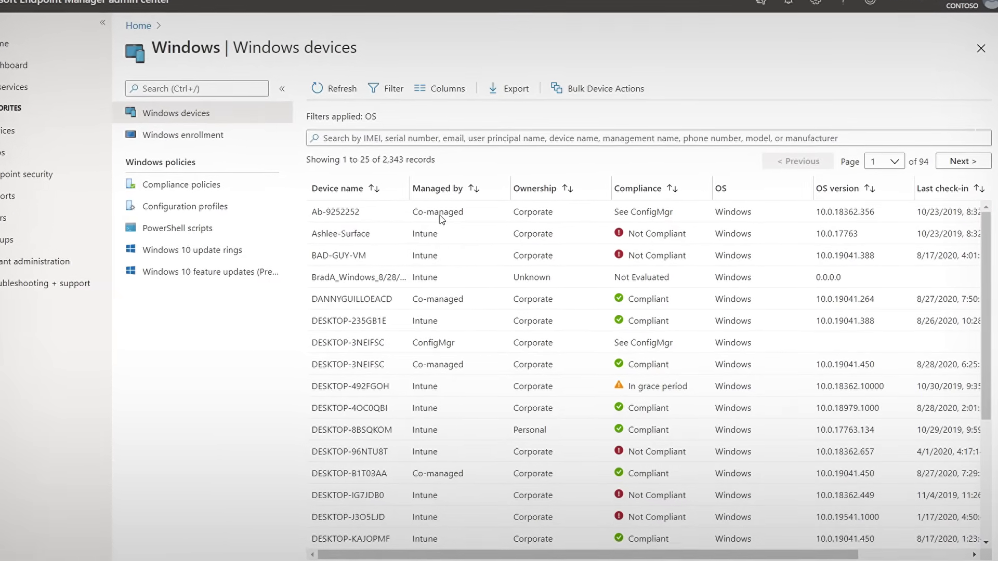
- Open the DANNYGUILLOEACD device overview and view its additional remote actions
{"action": "left_click", "coordinate": [353, 299]}
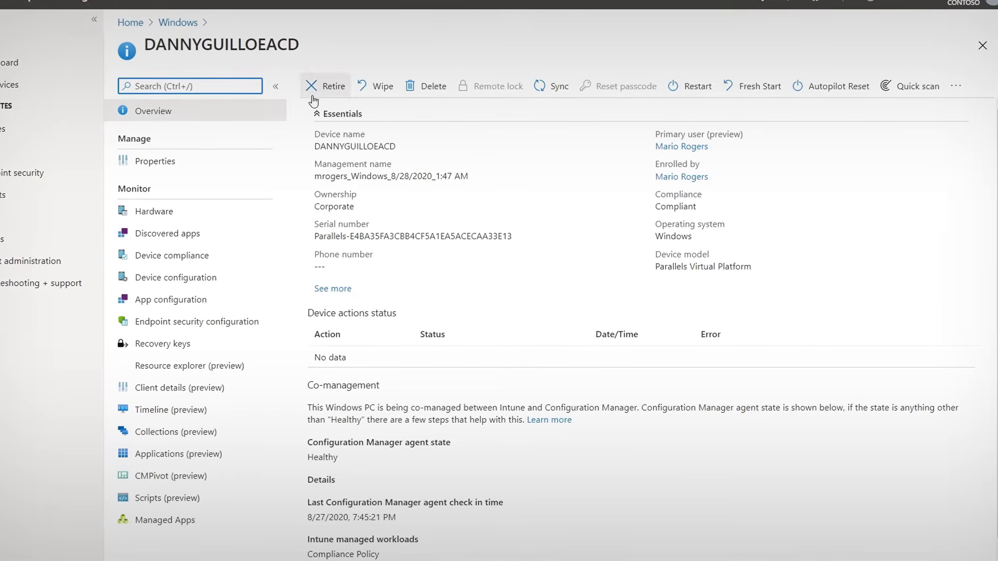
{"action": "left_click", "coordinate": [956, 86]}
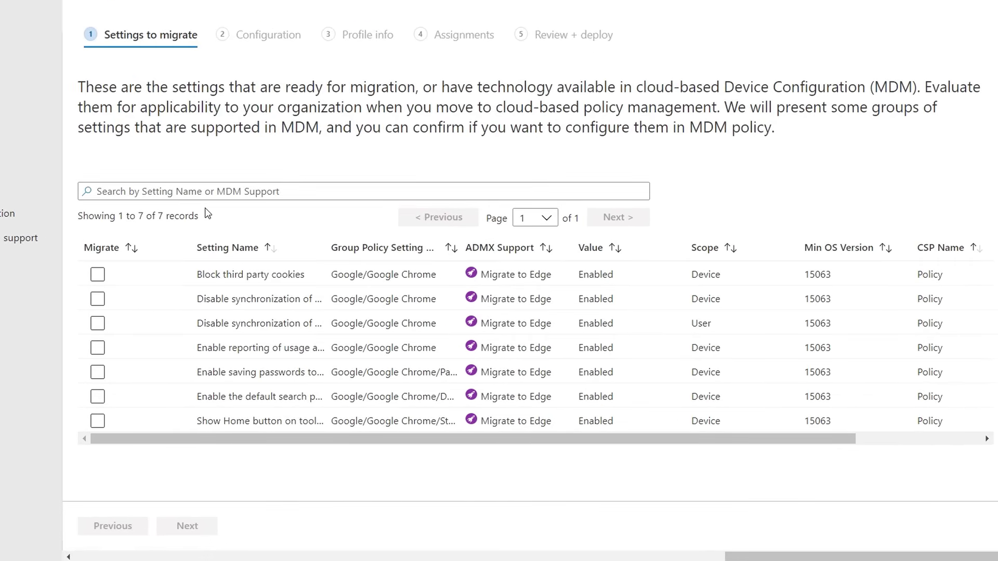
- Mark all seven Chrome settings for migration, from Block third party cookies to Show Home button, and continue
{"action": "left_click", "coordinate": [104, 279]}
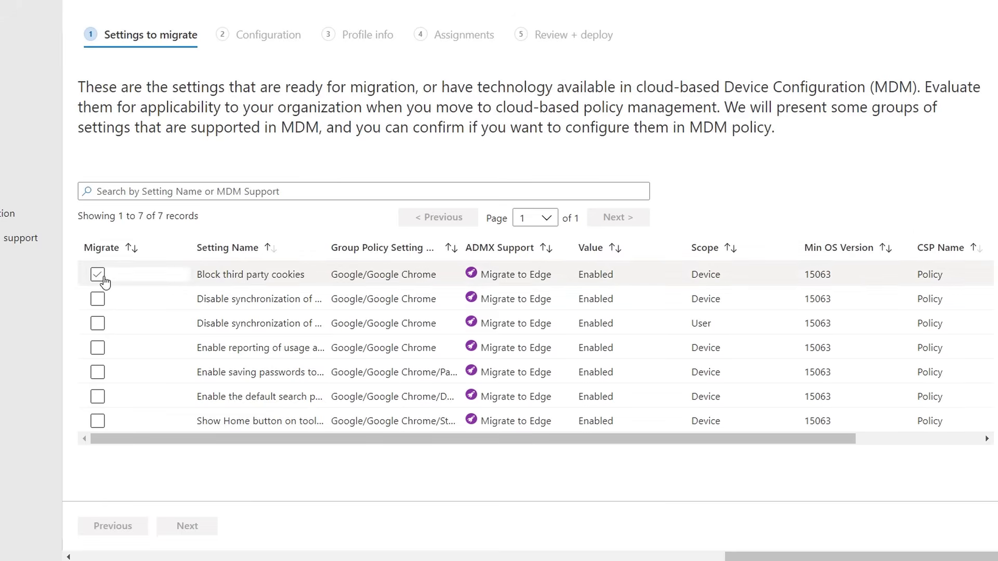
{"action": "left_click", "coordinate": [97, 299]}
{"action": "left_click", "coordinate": [97, 324]}
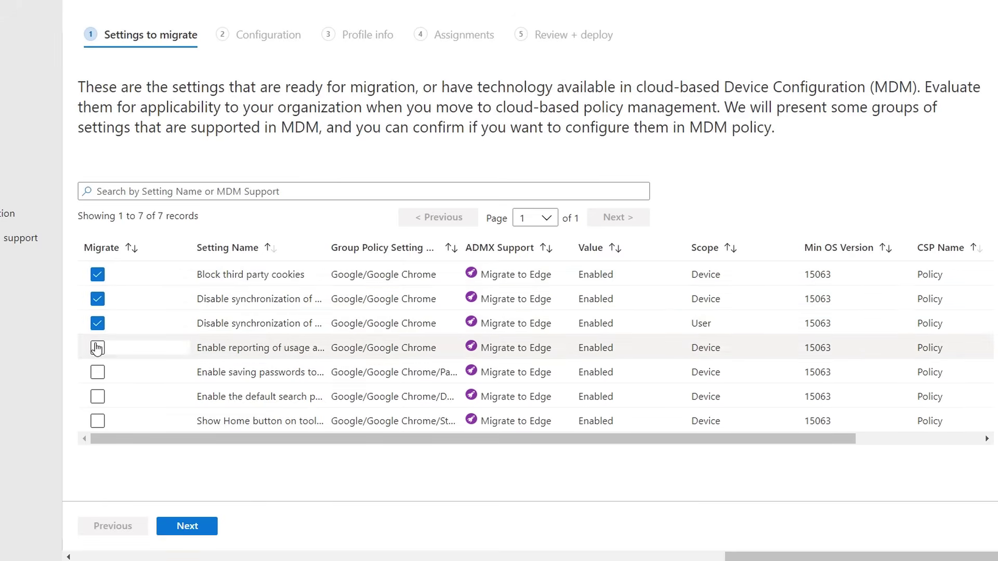
{"action": "left_click", "coordinate": [97, 347]}
{"action": "left_click", "coordinate": [98, 372]}
{"action": "left_click", "coordinate": [98, 397]}
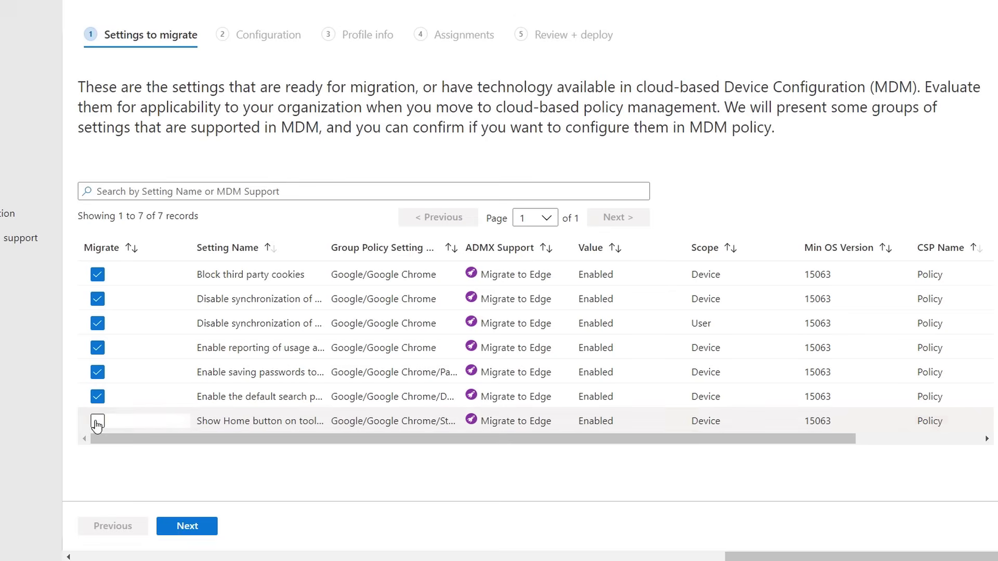
{"action": "left_click", "coordinate": [97, 422]}
{"action": "left_click", "coordinate": [187, 527]}
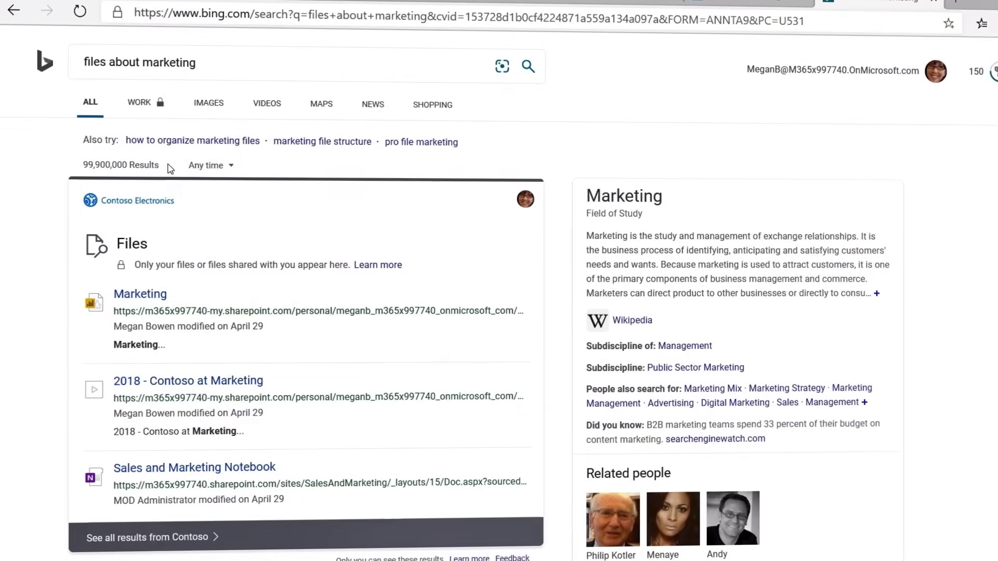
- Filter the Bing results for 'files about marketing' to WORK results only
{"action": "left_click", "coordinate": [132, 103]}
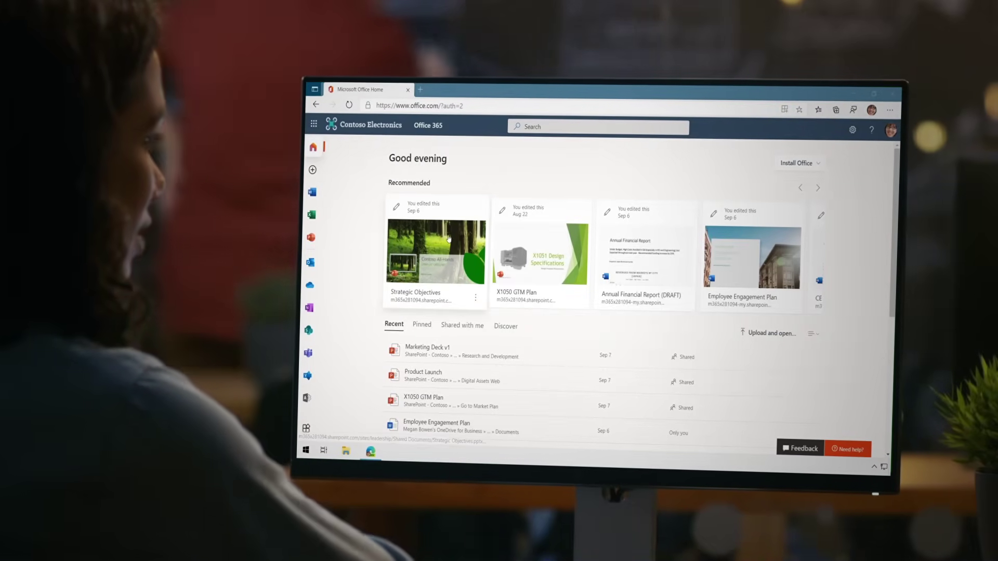
- Open the Strategic Objectives presentation, then the Contoso Five Year Vision document
{"action": "left_click", "coordinate": [452, 297]}
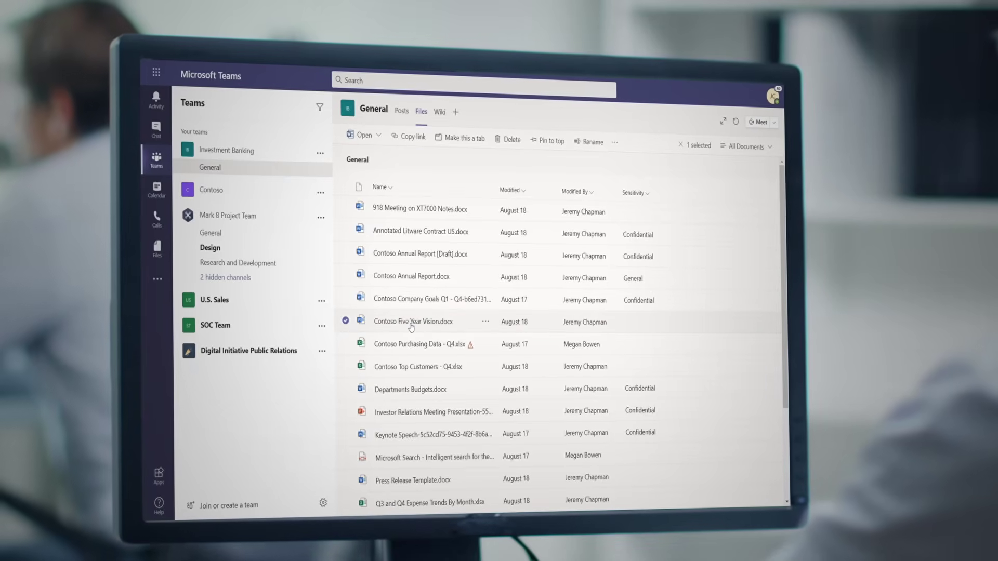
{"action": "left_click", "coordinate": [411, 323]}
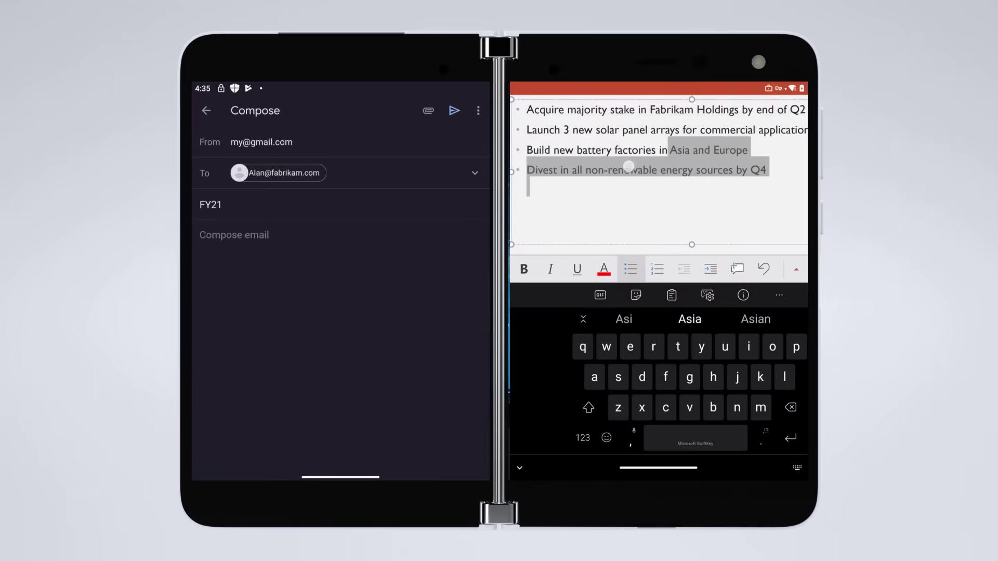
- Select all four FY21 goal bullets and bring up the SwiftKey clipboard in the email body
{"action": "left_click_drag", "start_coordinate": [629, 166], "coordinate": [544, 130]}
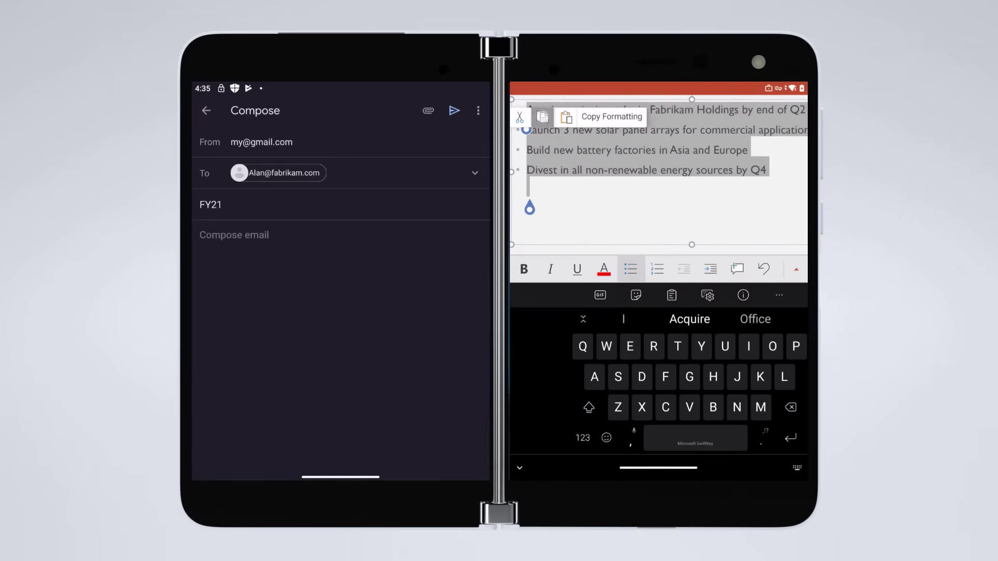
{"action": "left_click", "coordinate": [336, 246]}
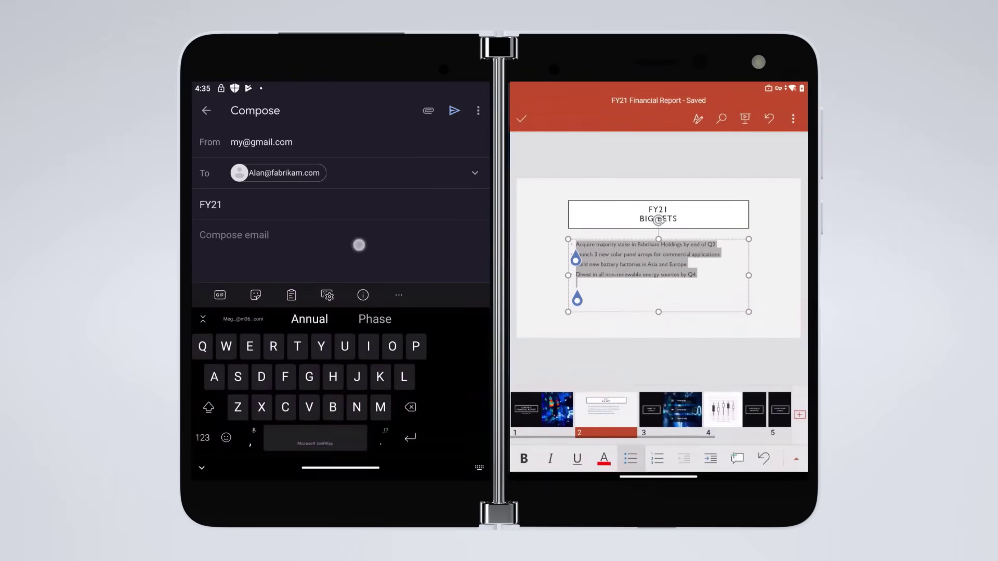
{"action": "left_click", "coordinate": [290, 293]}
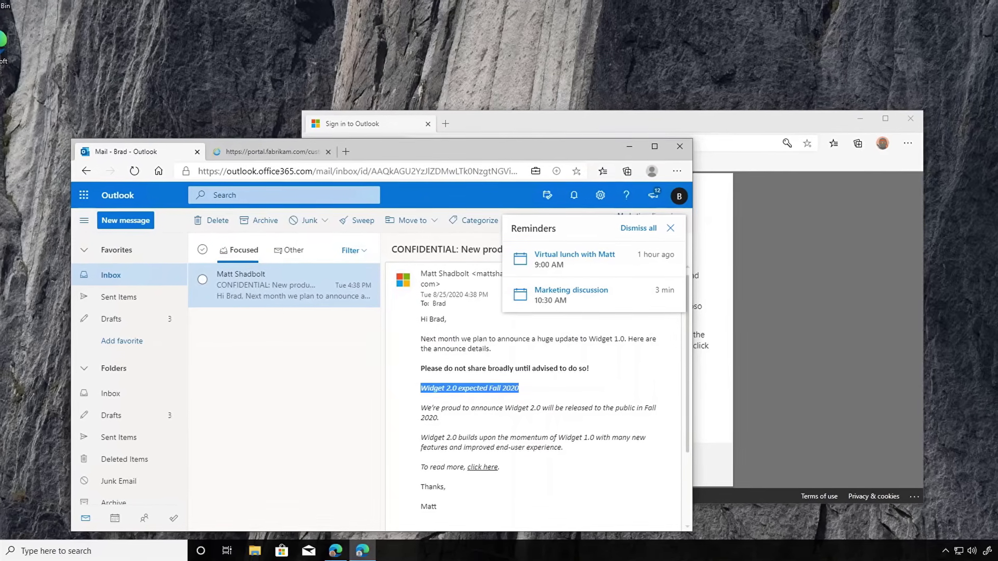
- Copy the 'Widget 2.0 expected Fall 2020' line and try pasting it into a new tweet
{"action": "right_click", "coordinate": [568, 388]}
{"action": "left_click", "coordinate": [582, 396]}
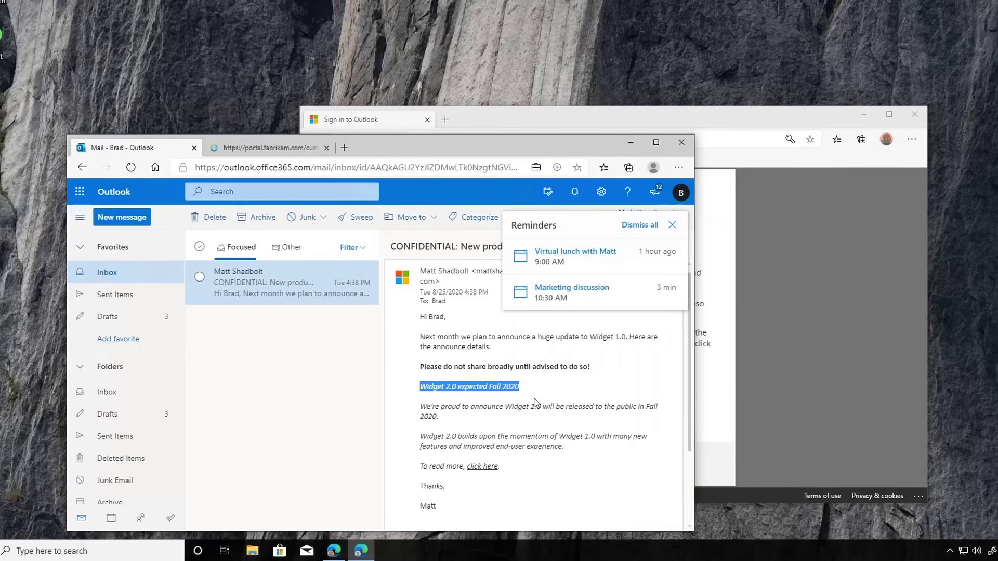
{"action": "left_click", "coordinate": [550, 110]}
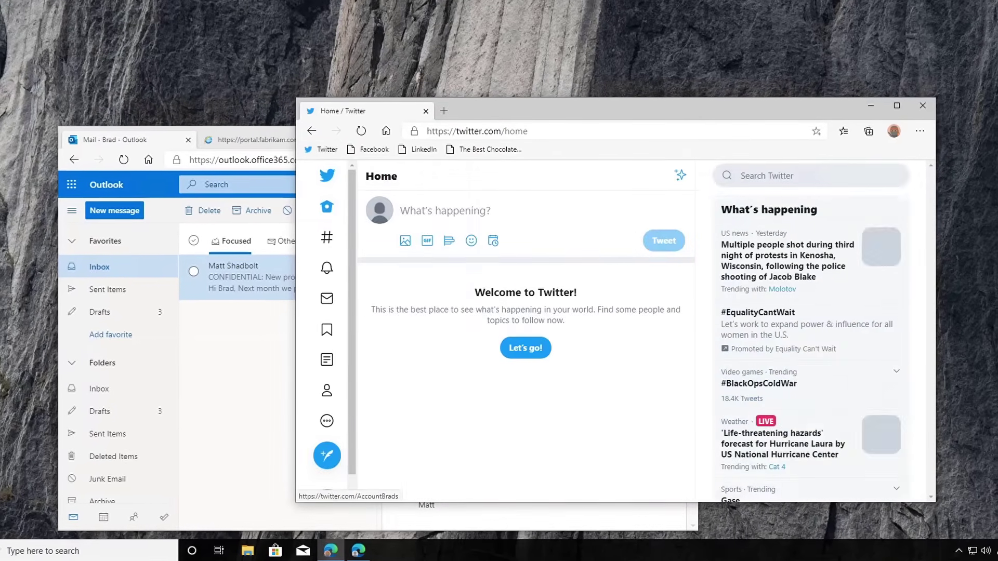
{"action": "left_click", "coordinate": [421, 211]}
{"action": "right_click", "coordinate": [420, 212]}
{"action": "left_click", "coordinate": [452, 321]}
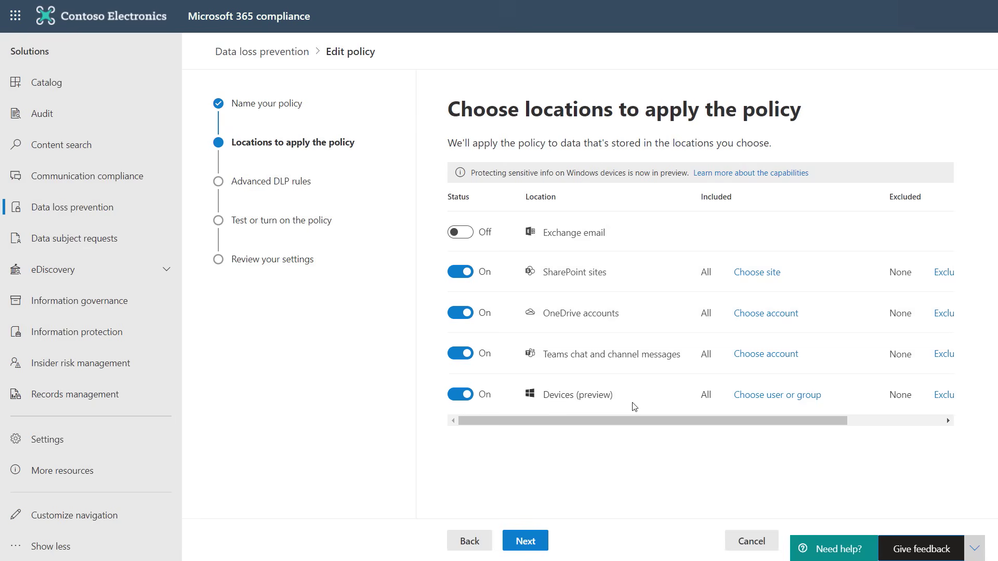
- Go to Advanced DLP rules and leave the Print activity at Audit only
{"action": "left_click", "coordinate": [525, 541]}
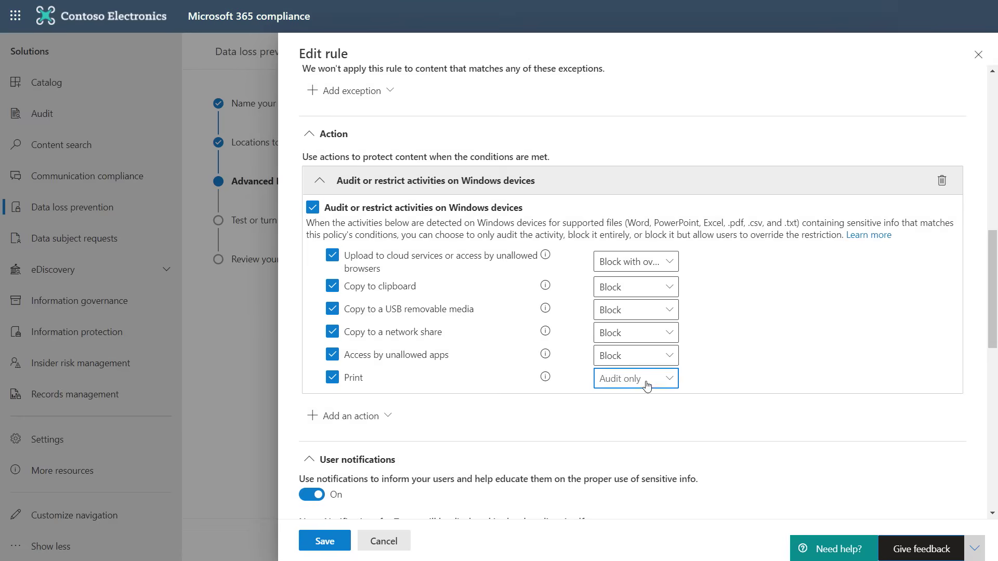
{"action": "left_click", "coordinate": [650, 382]}
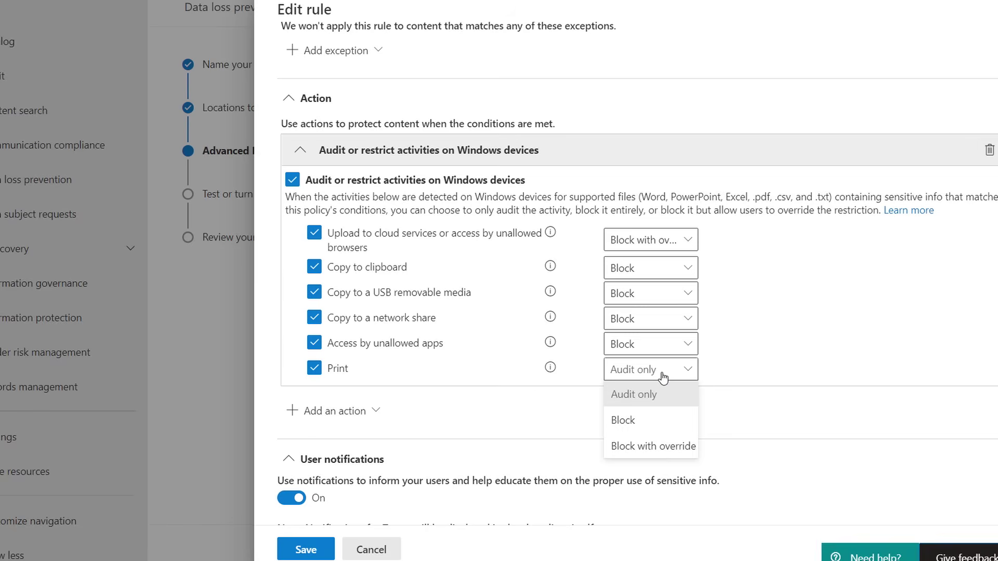
{"action": "left_click", "coordinate": [662, 377]}
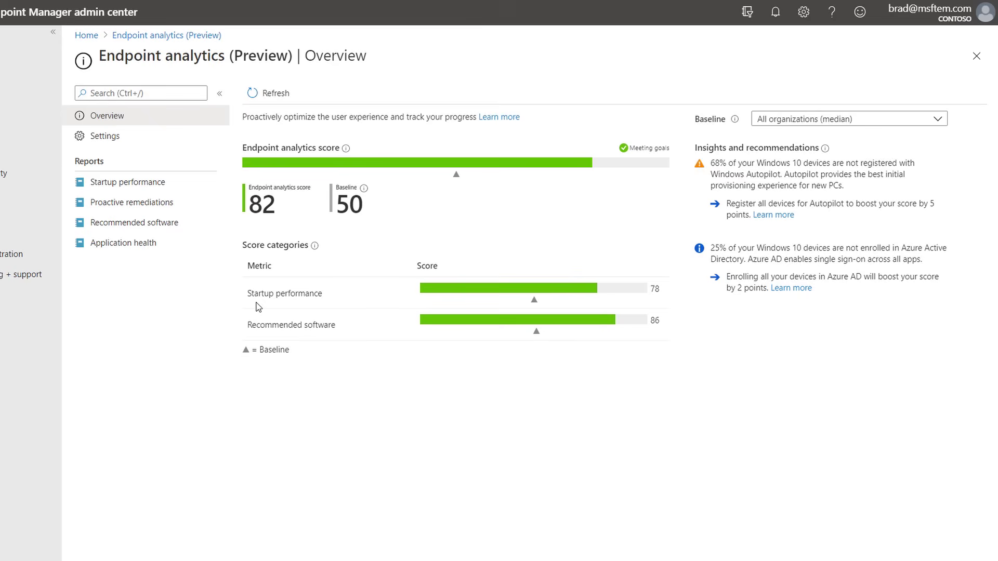
- Check Relecloud Inventory Tracker's per-version app performance, then go to Proactive remediations
{"action": "left_click", "coordinate": [141, 245]}
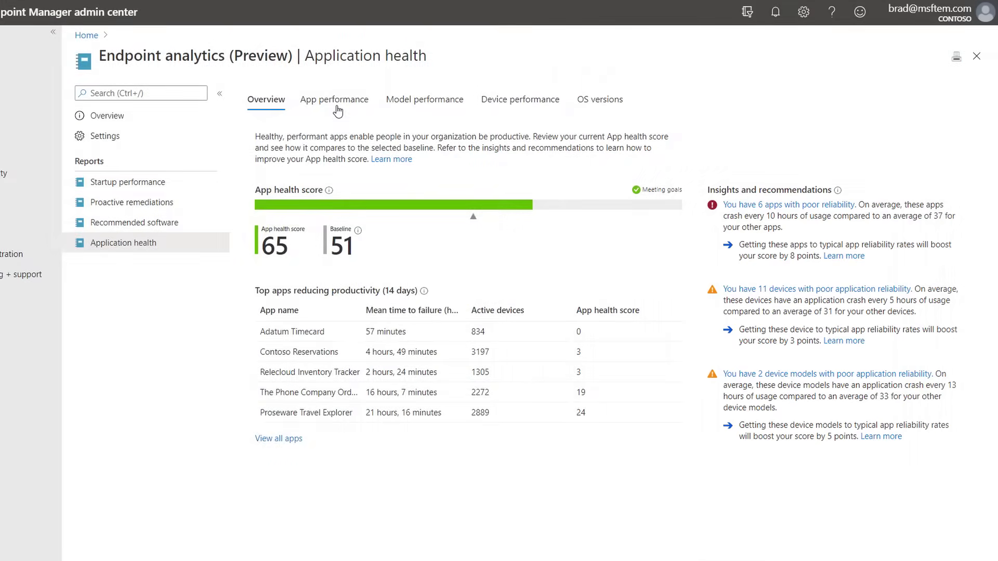
{"action": "left_click", "coordinate": [338, 110]}
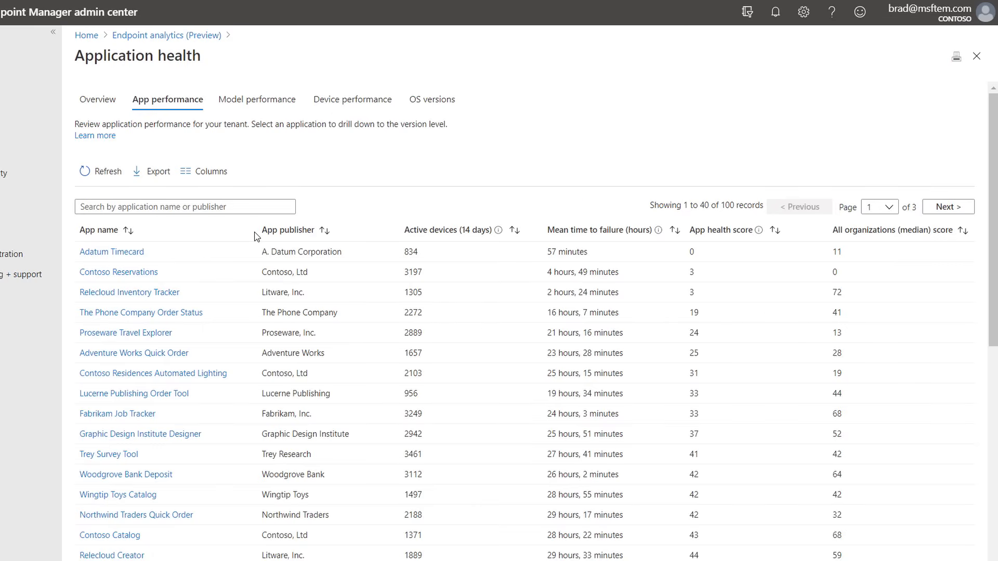
{"action": "left_click", "coordinate": [148, 294]}
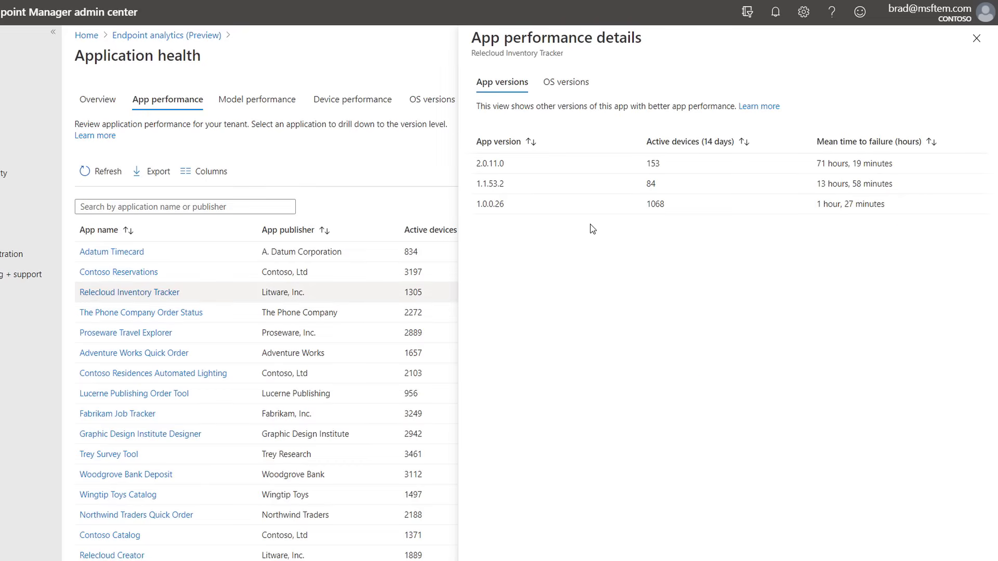
{"action": "left_click", "coordinate": [154, 36]}
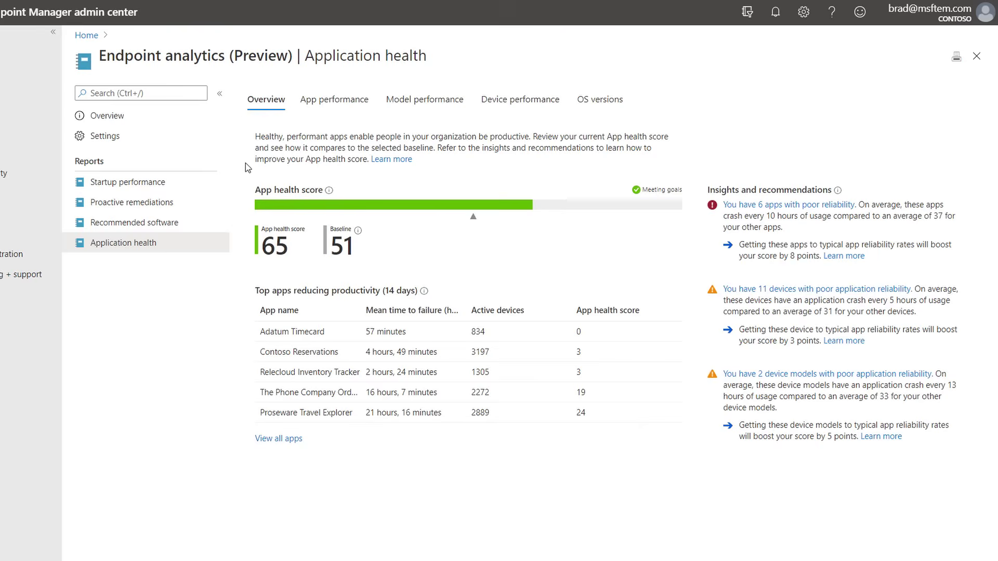
{"action": "left_click", "coordinate": [160, 206]}
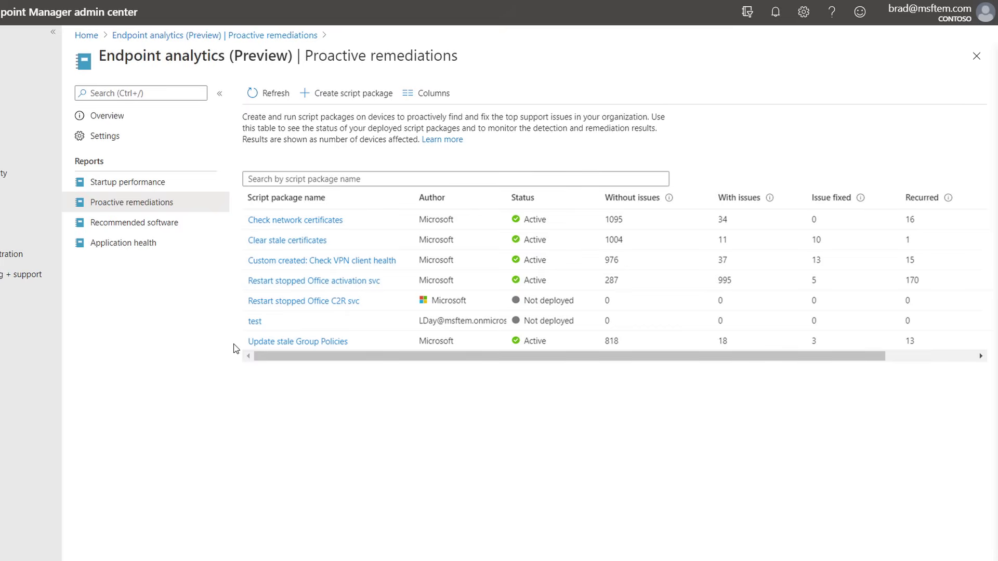
- Open the Update stale Group Policies script package and view its schedule frequency options
{"action": "left_click", "coordinate": [287, 343]}
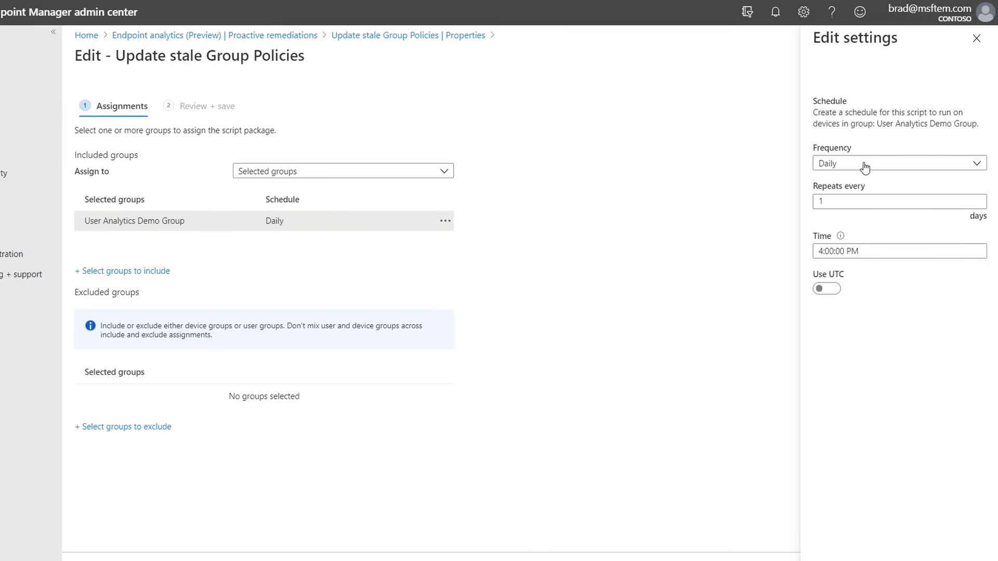
{"action": "left_click", "coordinate": [865, 168]}
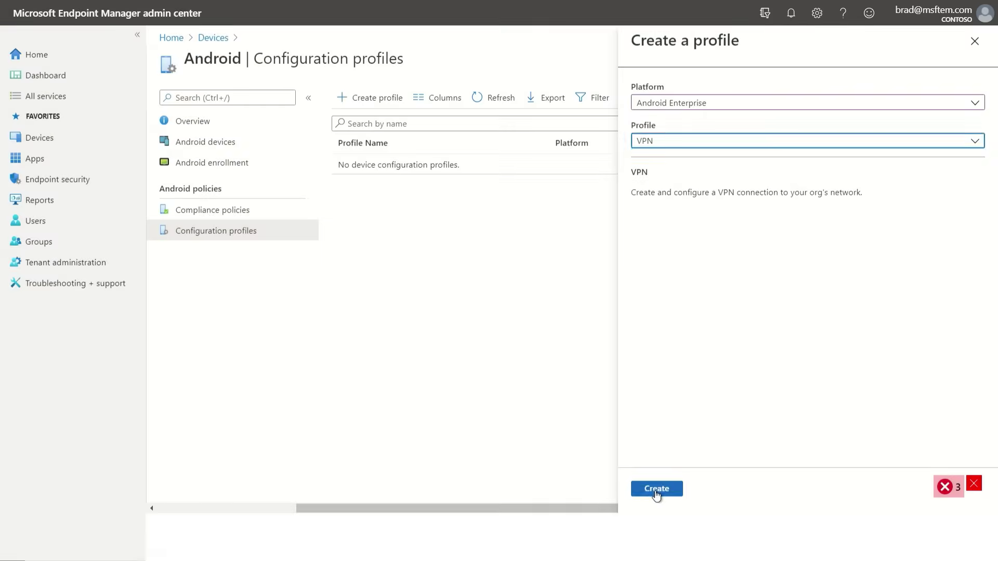
- Create the Contoso VPN profile using Microsoft Tunnel and paste the tunnel server address
{"action": "left_click", "coordinate": [655, 490]}
{"action": "left_click", "coordinate": [342, 137]}
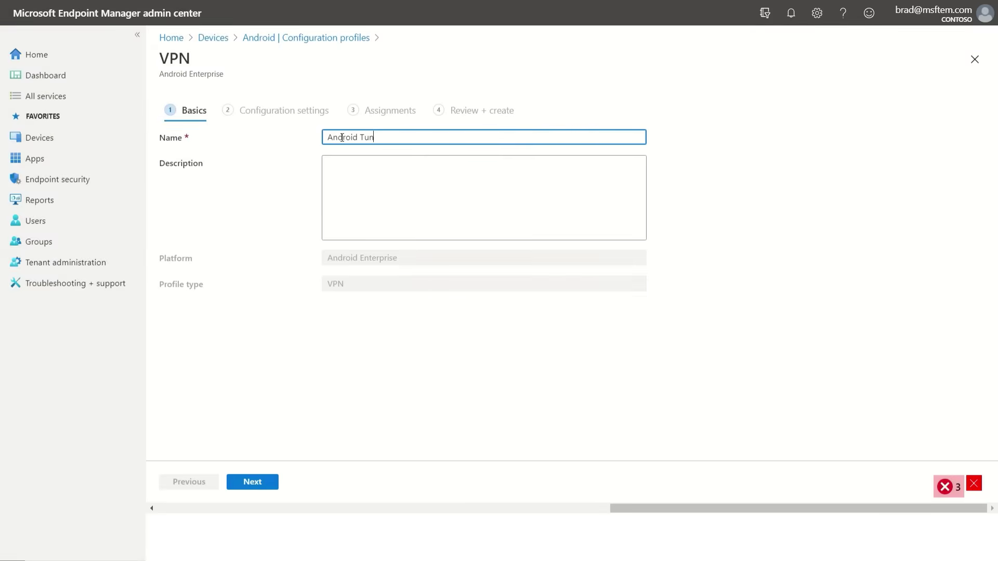
{"action": "left_click", "coordinate": [253, 483]}
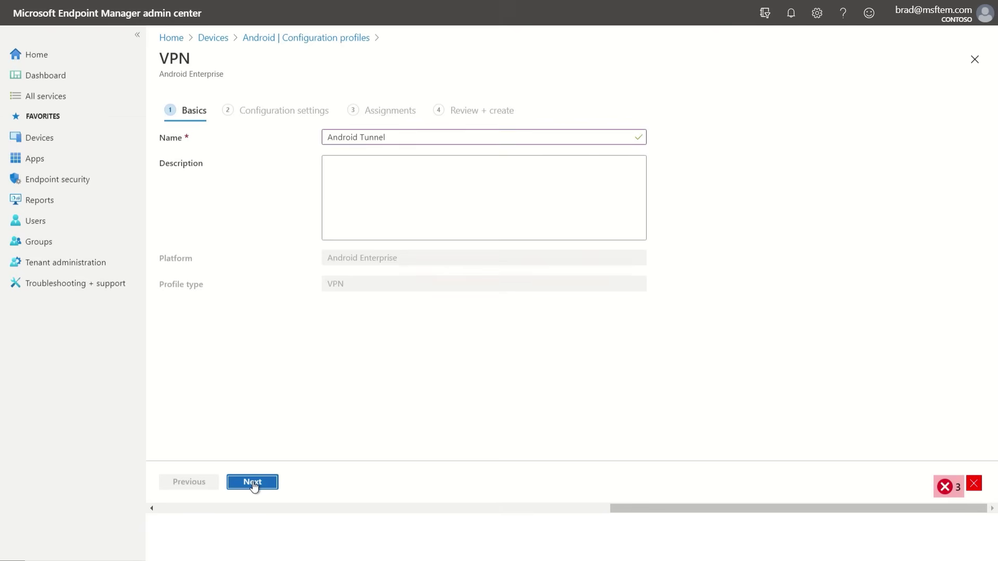
{"action": "left_click", "coordinate": [405, 139]}
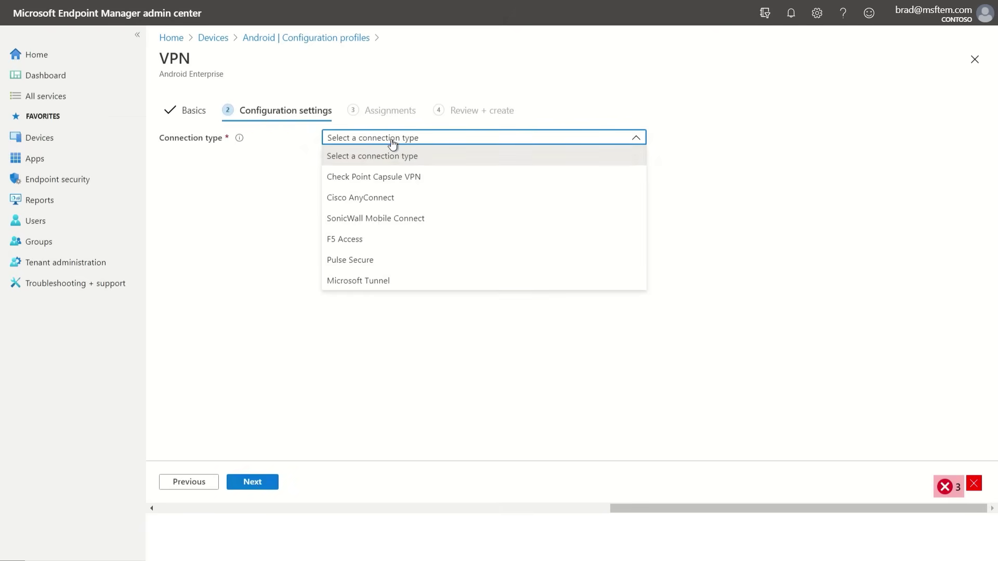
{"action": "left_click", "coordinate": [370, 280]}
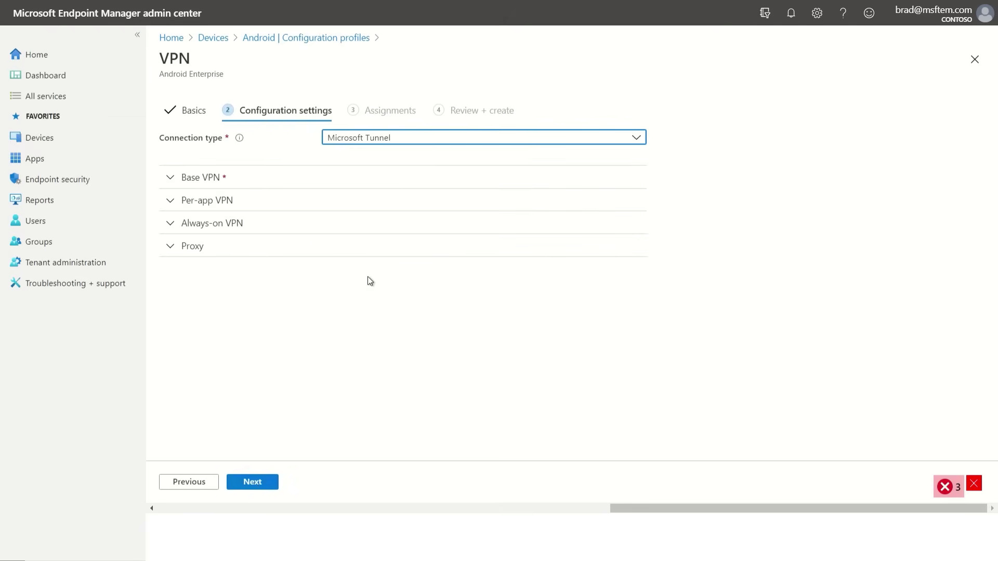
{"action": "left_click", "coordinate": [260, 180]}
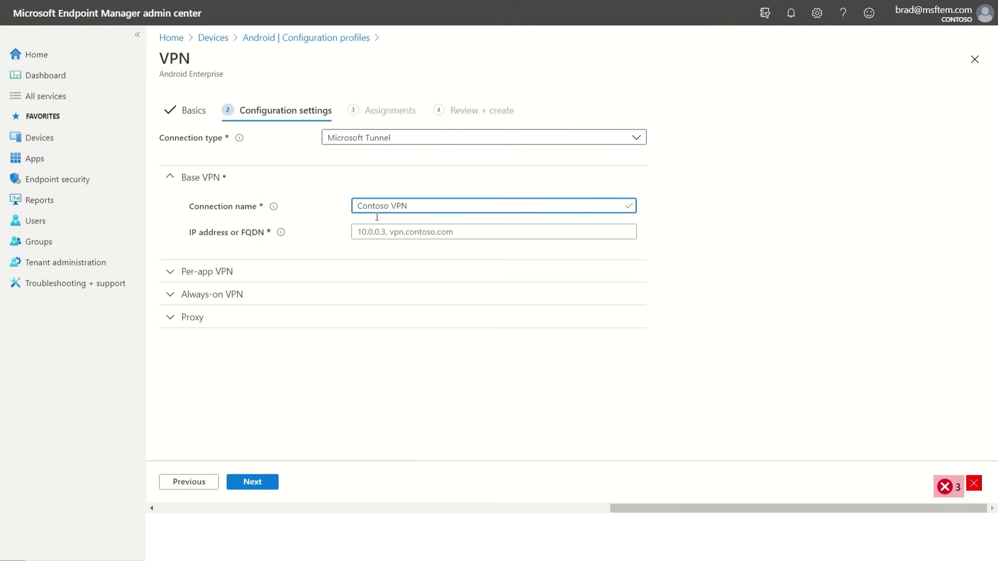
{"action": "left_click", "coordinate": [370, 232]}
{"action": "key", "text": "ctrl+v"}
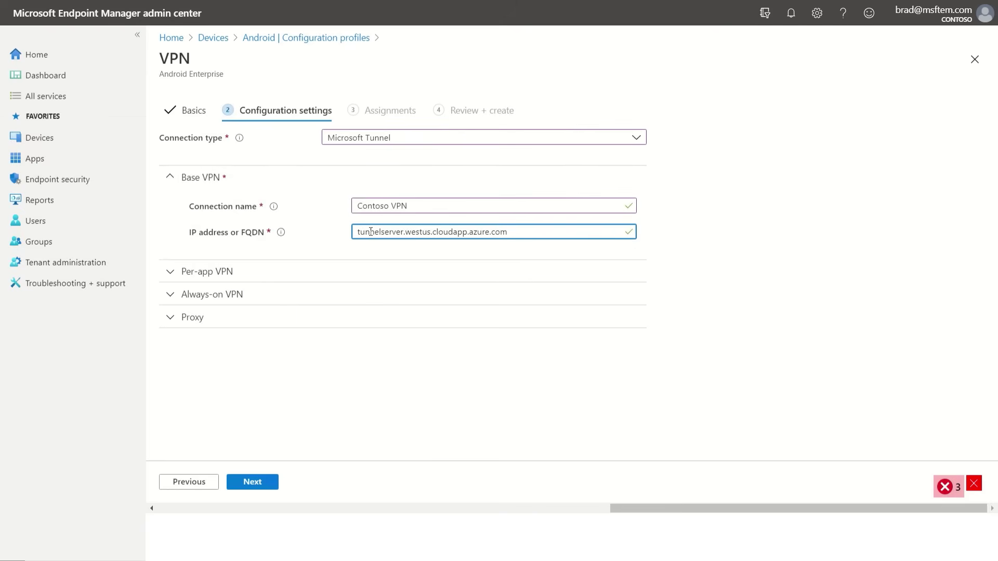
- Add Microsoft Edge as the per-app VPN trigger app
{"action": "left_click", "coordinate": [217, 272]}
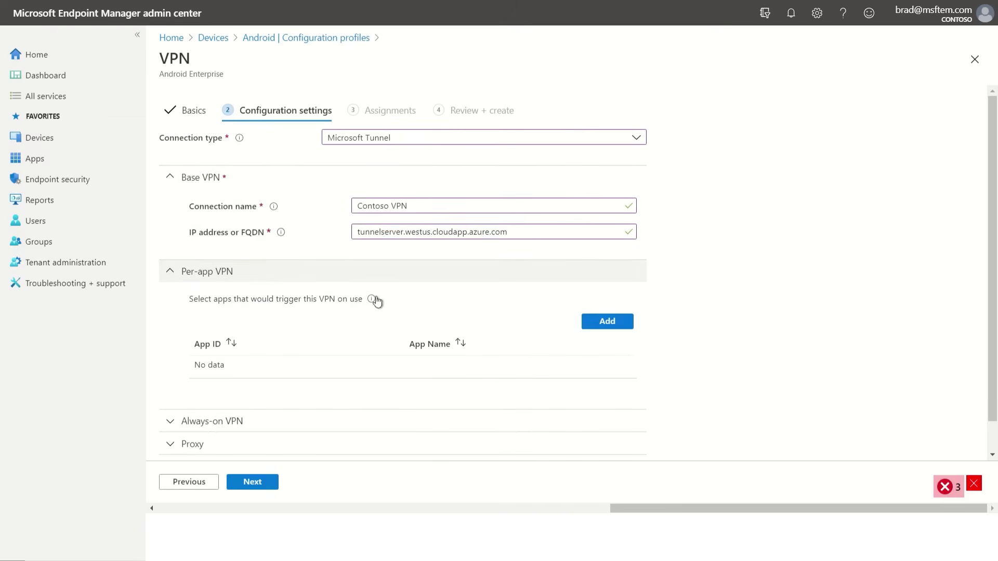
{"action": "left_click", "coordinate": [607, 321]}
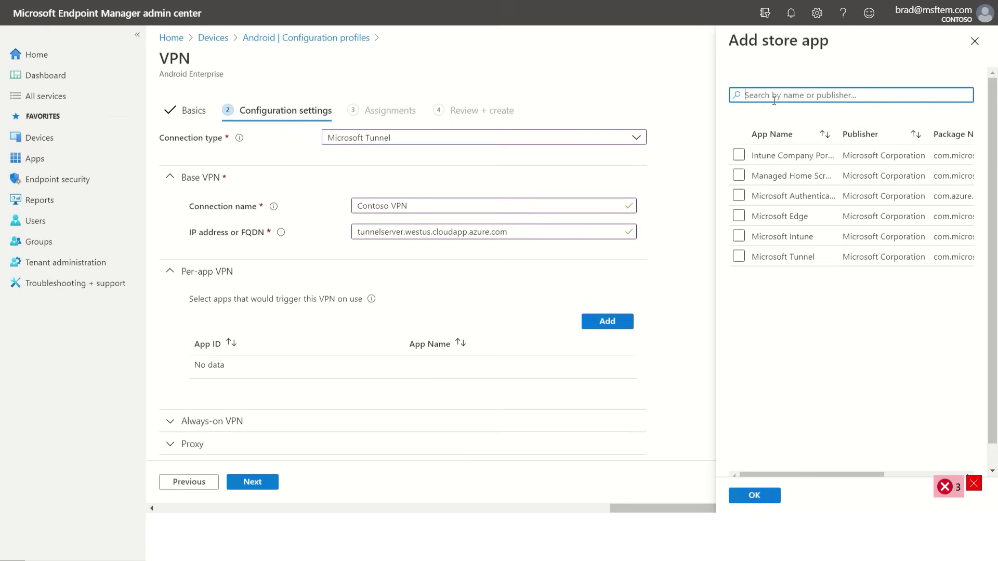
{"action": "left_click", "coordinate": [739, 216]}
{"action": "left_click", "coordinate": [755, 495]}
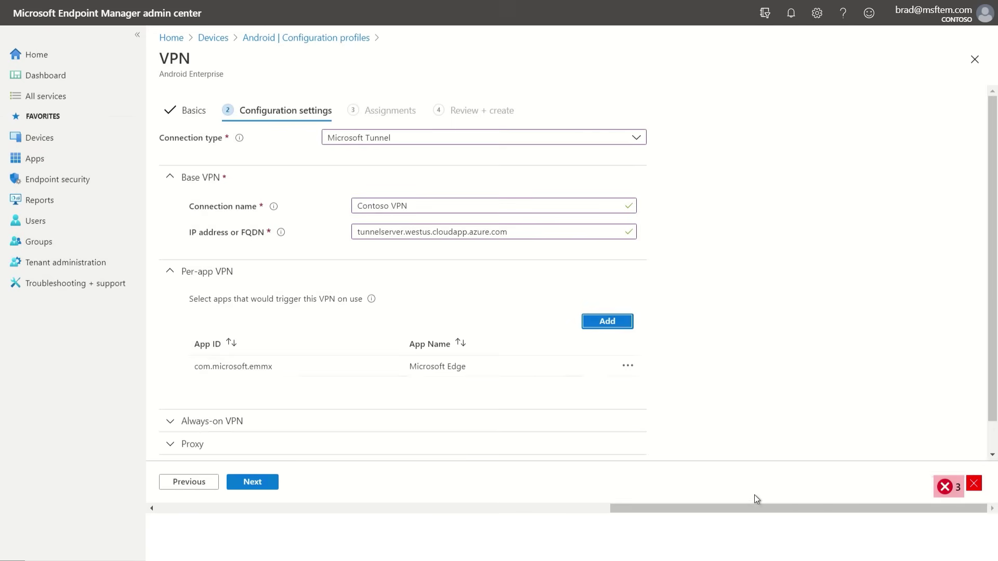
- Expand the Always-on VPN and Proxy settings sections
{"action": "left_click", "coordinate": [229, 421]}
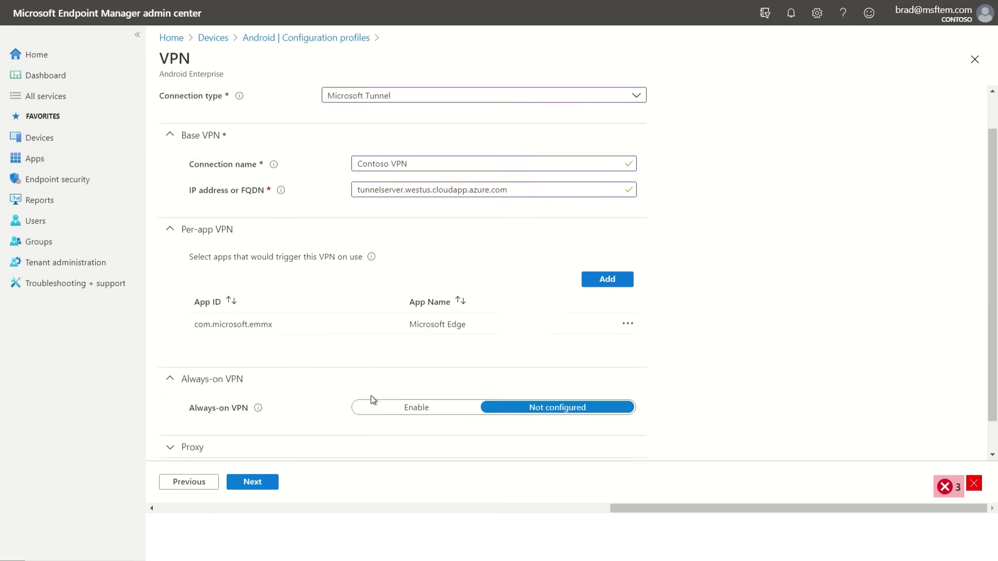
{"action": "scroll", "coordinate": [371, 400], "scroll_direction": "down", "scroll_amount": 1}
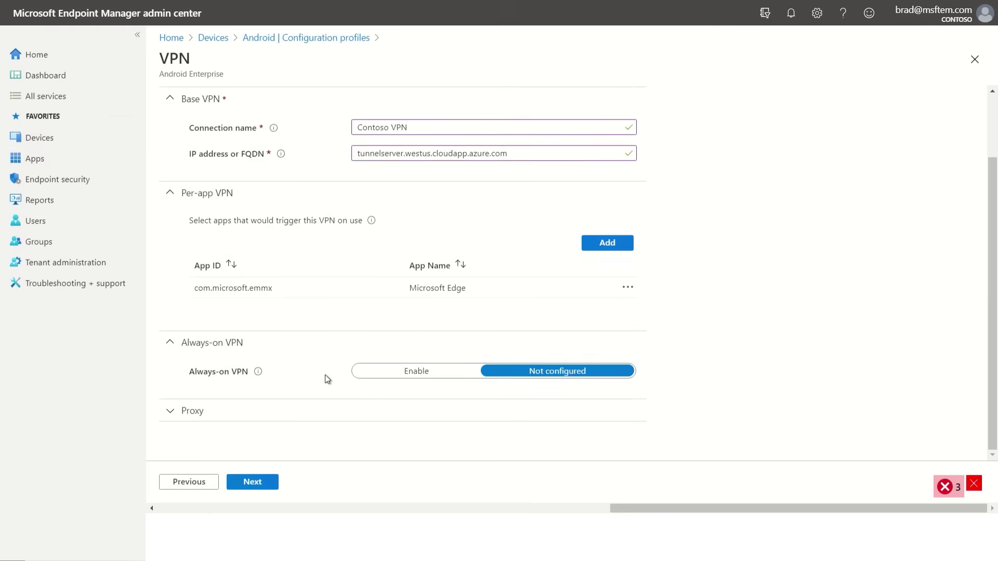
{"action": "left_click", "coordinate": [254, 405]}
{"action": "scroll", "coordinate": [299, 357], "scroll_direction": "down", "scroll_amount": 3}
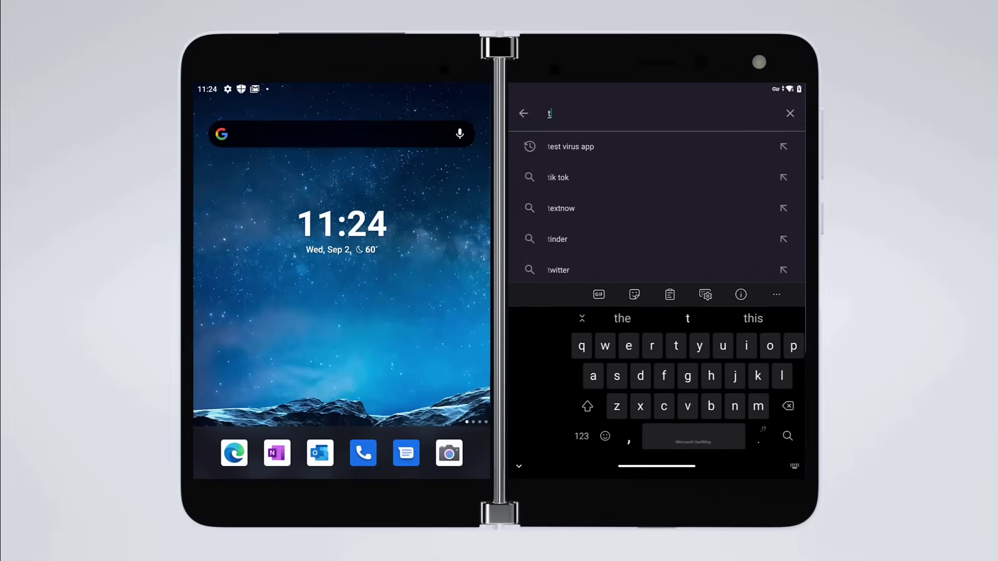
- Install the Test Virus app from the store suggestion and accept its install prompt
{"action": "left_click", "coordinate": [570, 147]}
{"action": "left_click", "coordinate": [577, 184]}
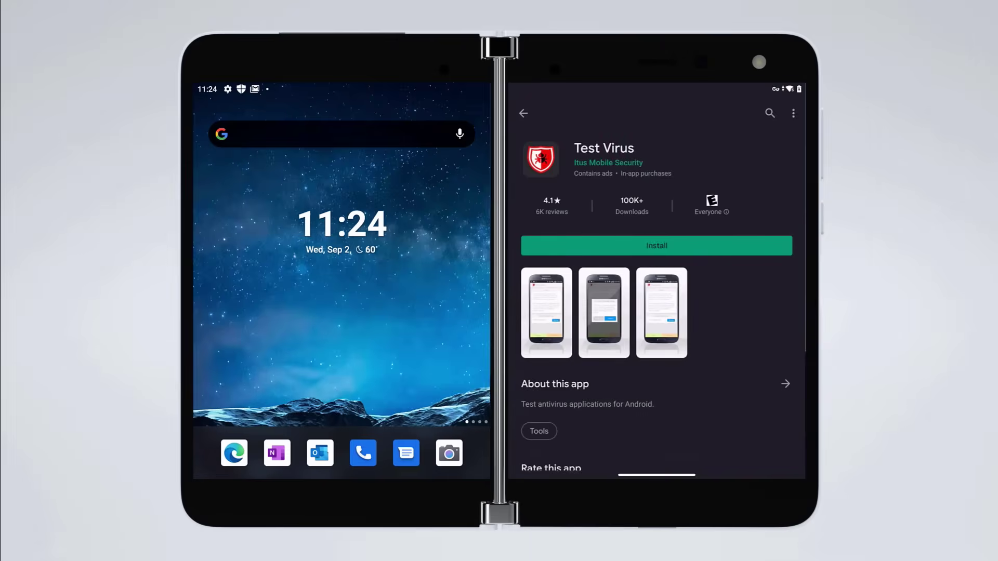
{"action": "left_click", "coordinate": [657, 246]}
{"action": "left_click", "coordinate": [722, 341]}
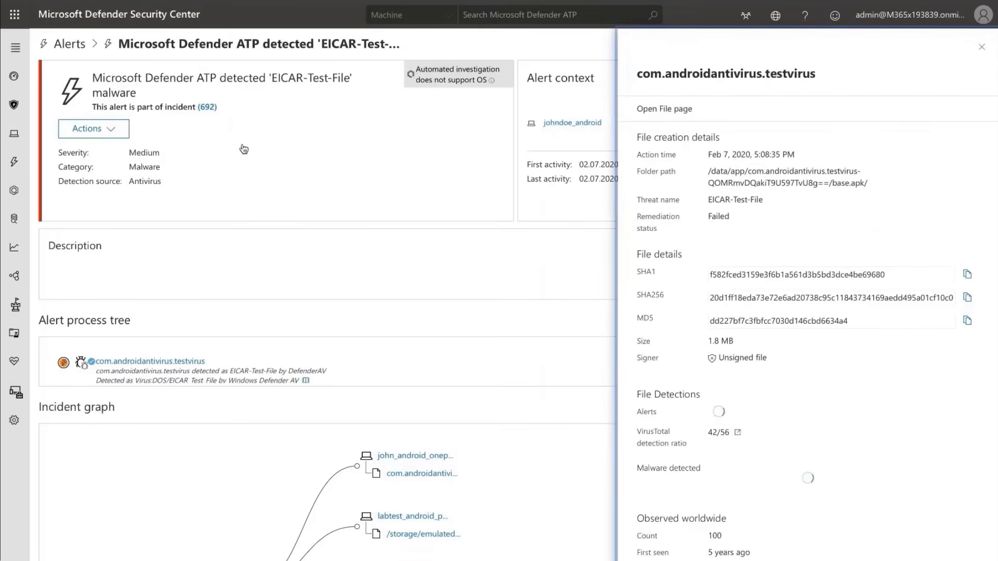
- Scroll through the com.androidantivirus.testvirus file details in the EICAR-Test-File alert panel
{"action": "scroll", "coordinate": [747, 181], "scroll_direction": "down", "scroll_amount": 1}
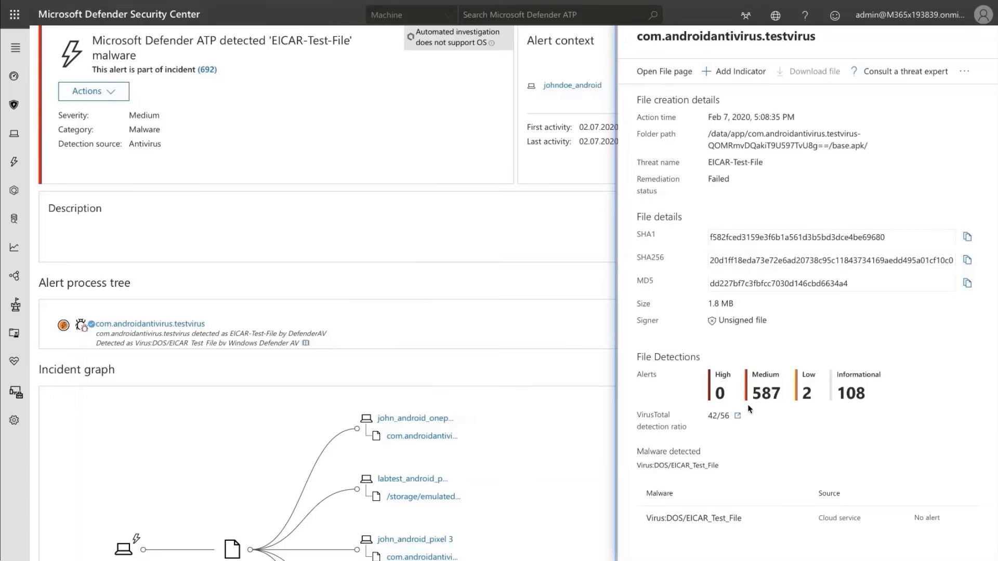
{"action": "scroll", "coordinate": [749, 449], "scroll_direction": "down", "scroll_amount": 2}
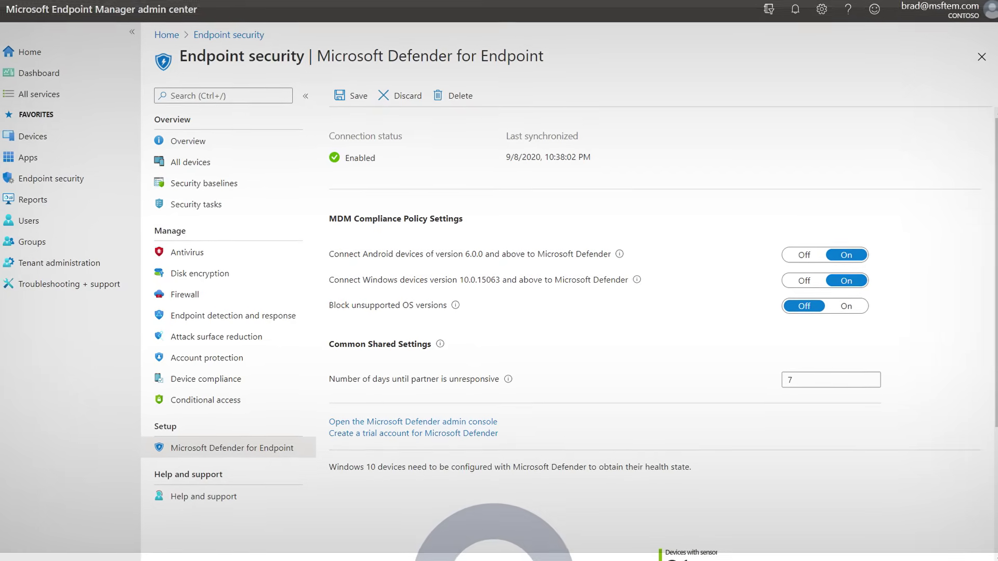